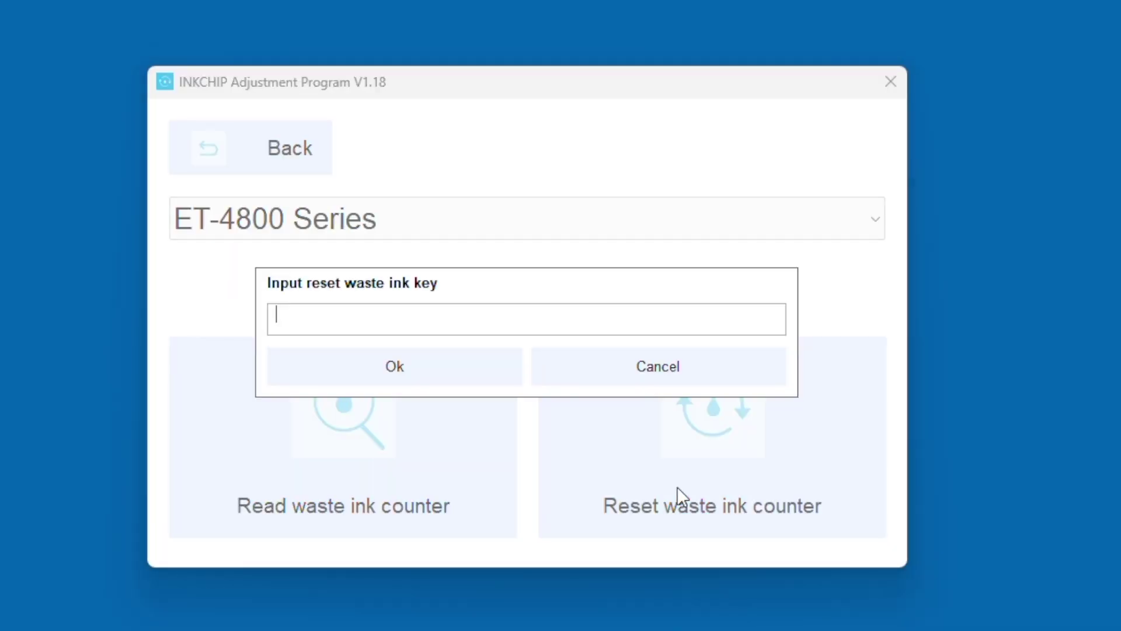
{"action": "right_click", "coordinate": [475, 318]}
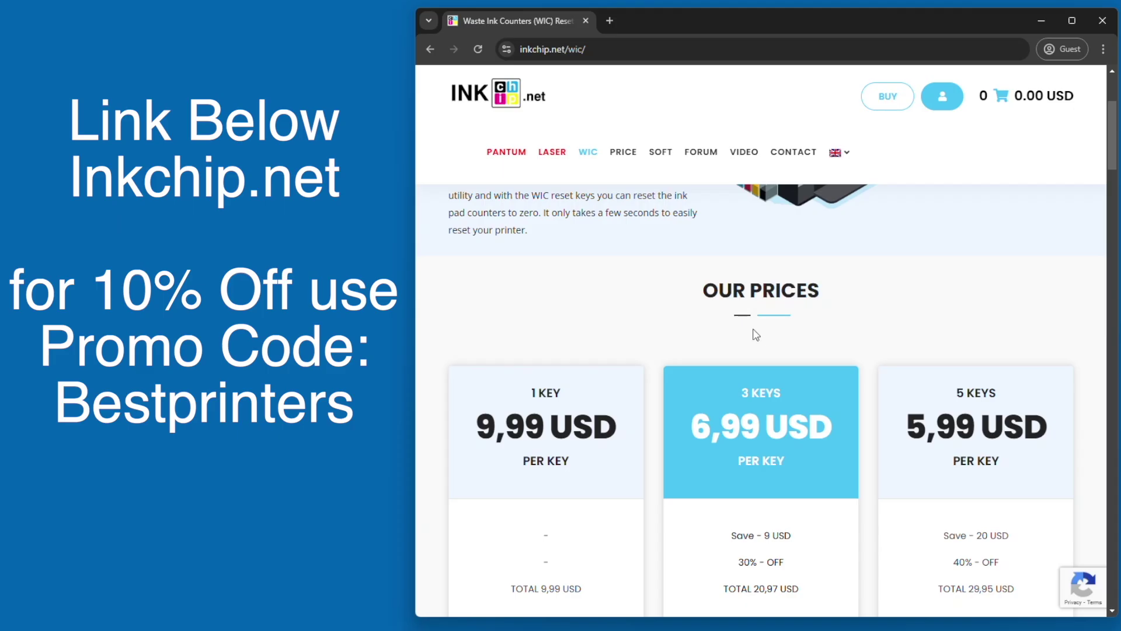
- Download the Inkchip_WIC_setup_1.18 installer from the inkchip.net WIC page and save it to the desktop
{"action": "scroll", "coordinate": [756, 335], "scroll_direction": "down", "scroll_amount": 5}
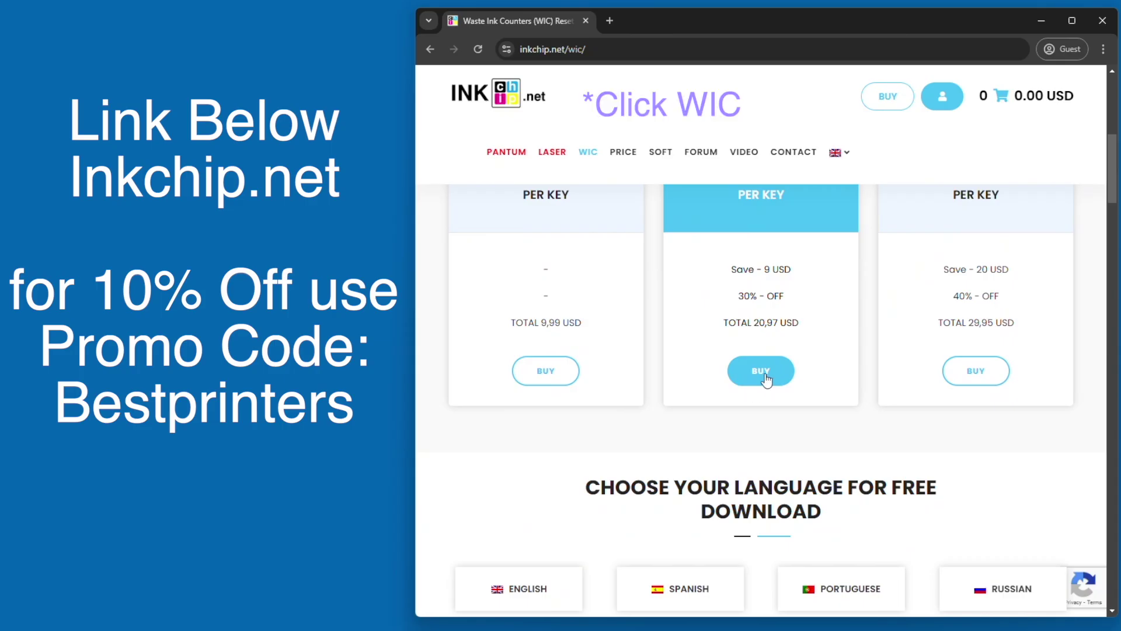
{"action": "scroll", "coordinate": [766, 380], "scroll_direction": "down", "scroll_amount": 2}
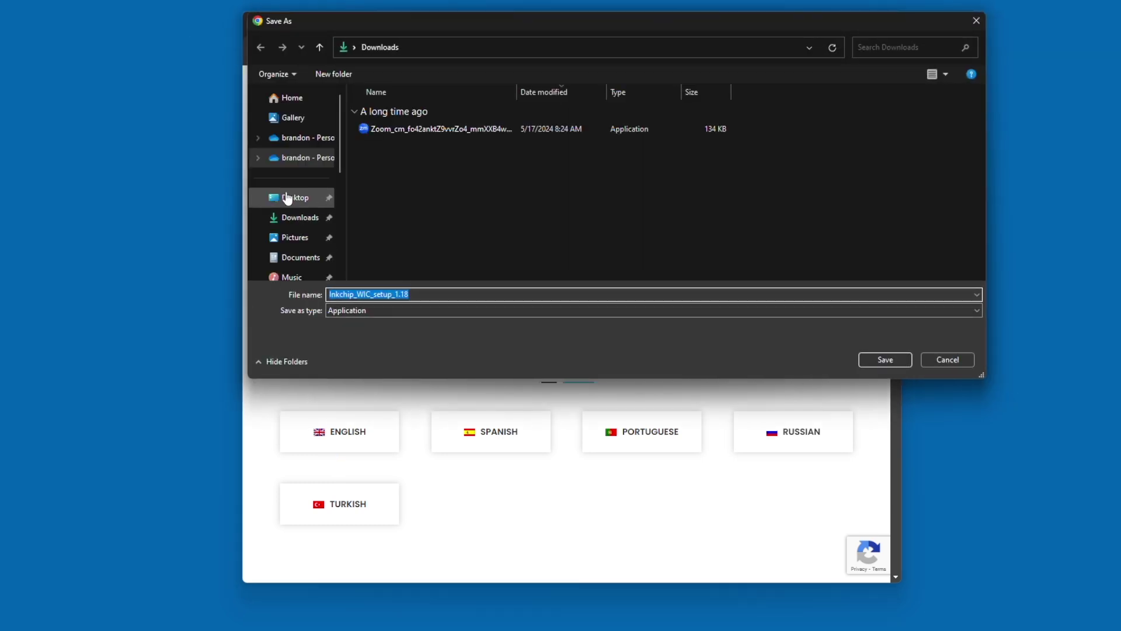
{"action": "left_click", "coordinate": [289, 201]}
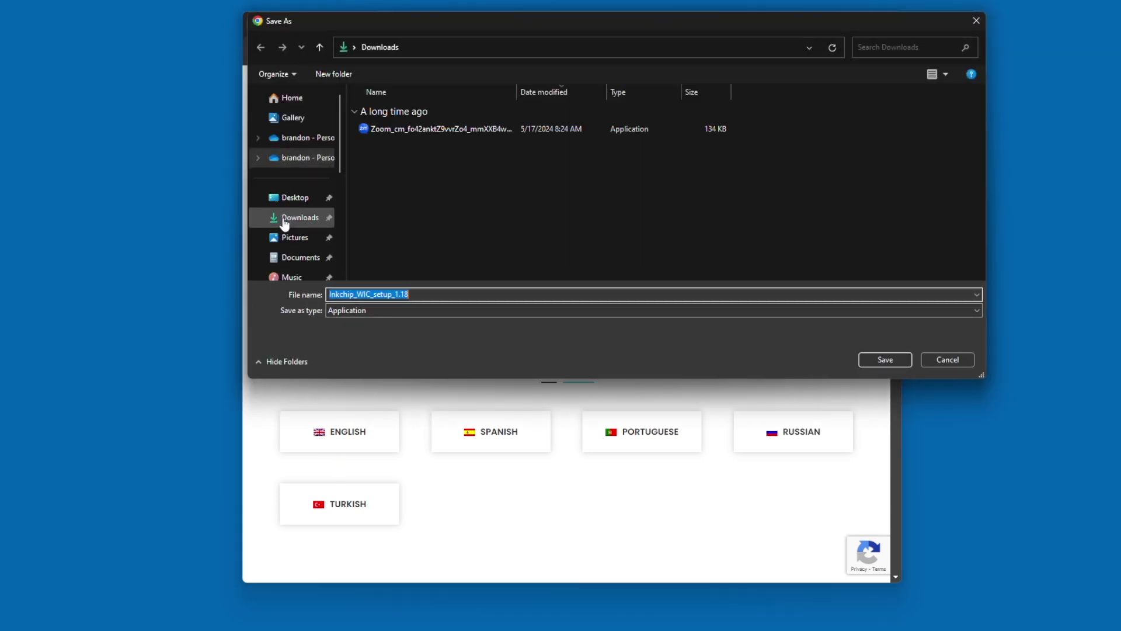
{"action": "left_click", "coordinate": [875, 358]}
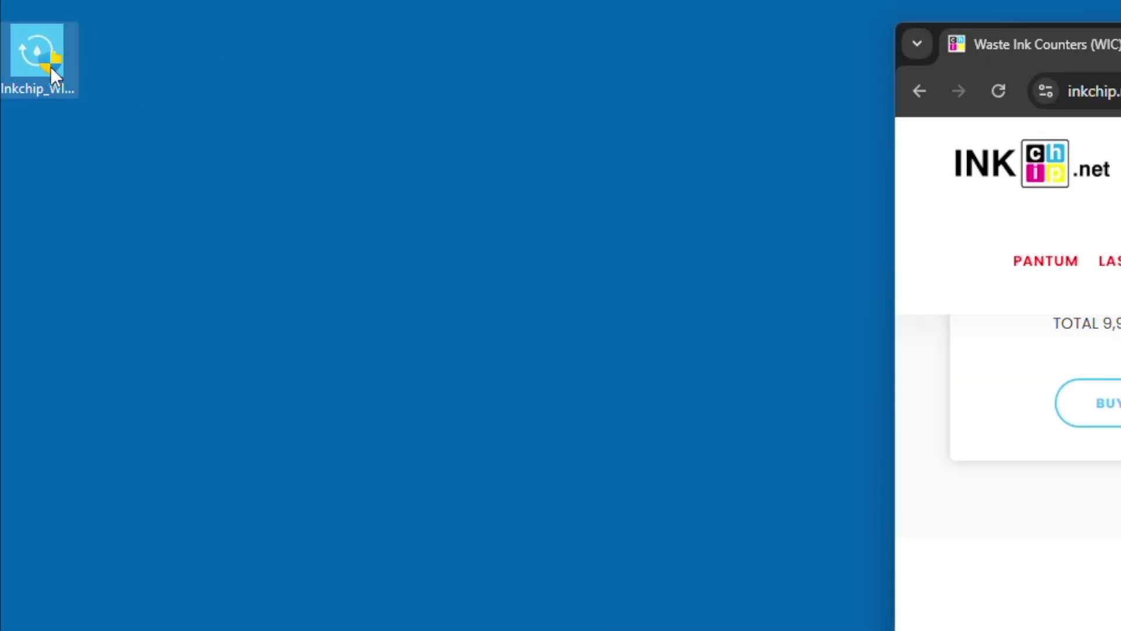
- Run the downloaded installer and agree to install Inkchip WIC
{"action": "double_click", "coordinate": [48, 65]}
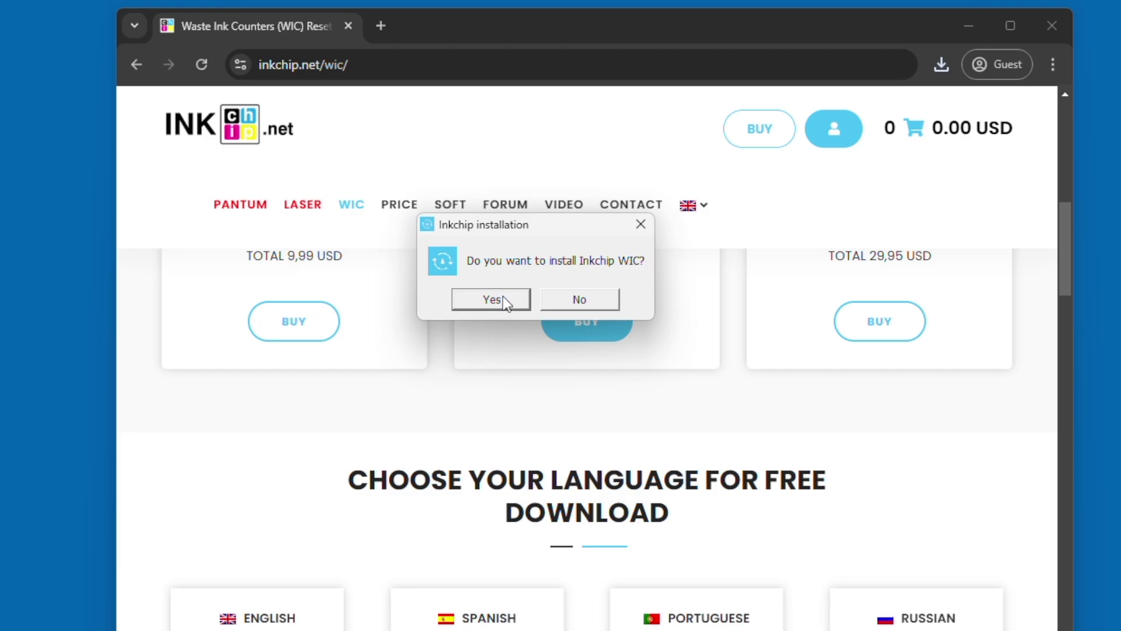
{"action": "left_click", "coordinate": [503, 303]}
{"action": "left_click", "coordinate": [502, 304]}
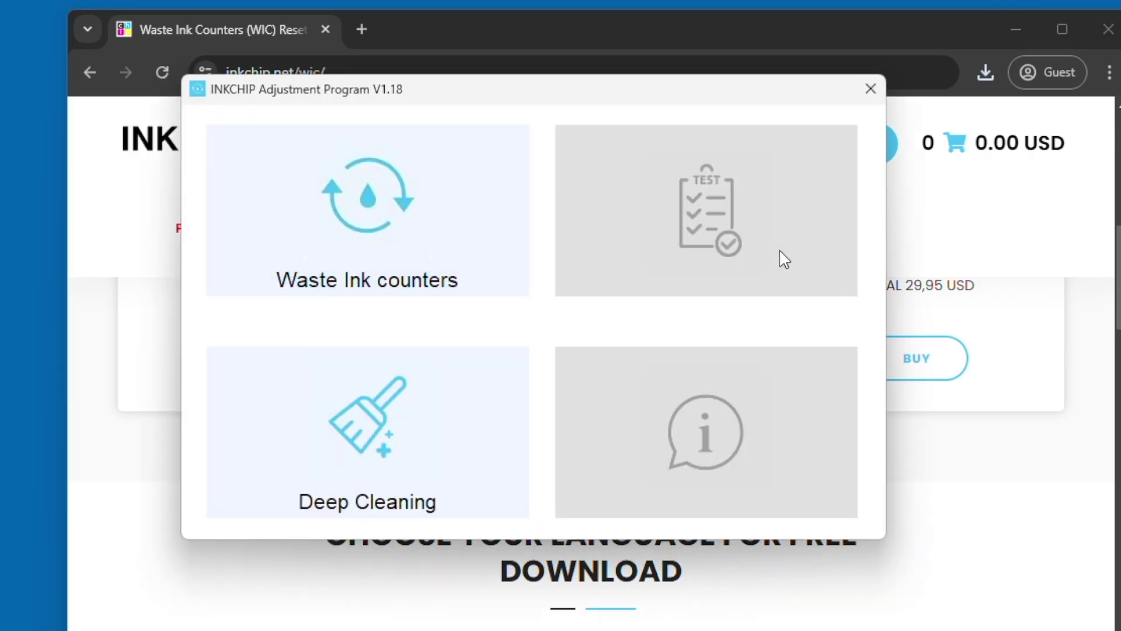
- Open the waste ink counters function, choose the ET-4800 Series printer and read its waste ink counters
{"action": "left_click", "coordinate": [387, 264]}
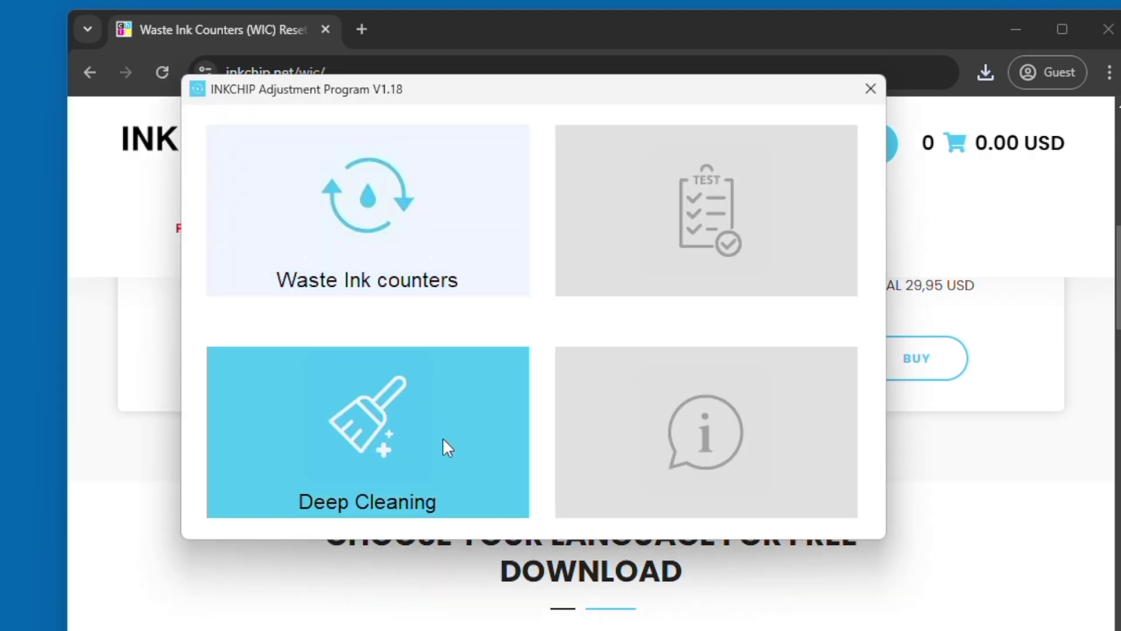
{"action": "left_click", "coordinate": [469, 221]}
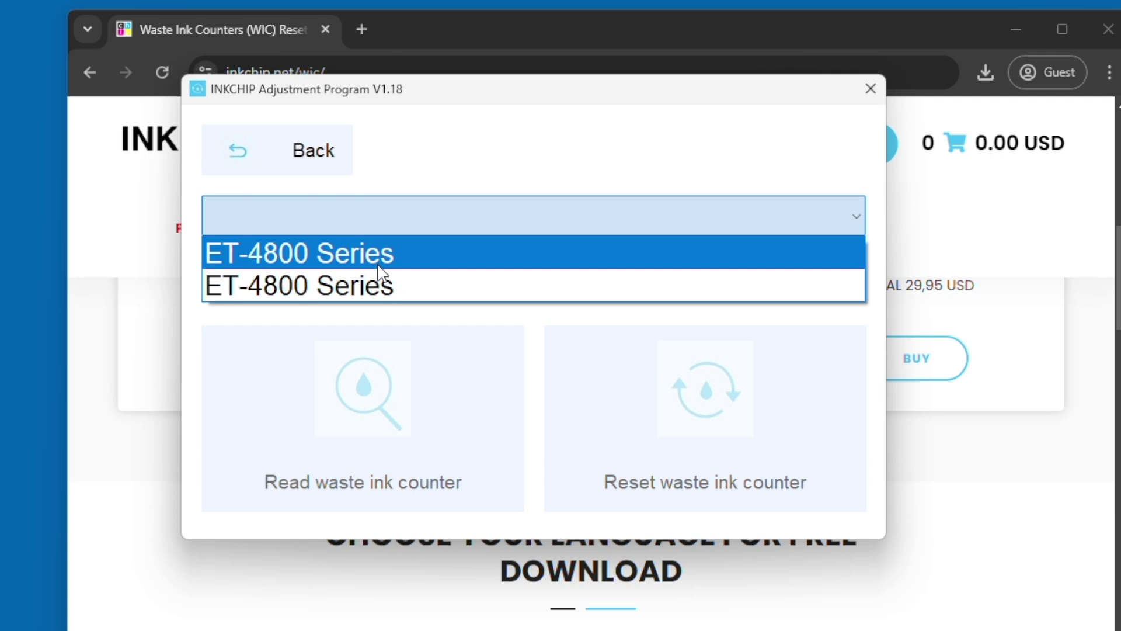
{"action": "left_click", "coordinate": [375, 280]}
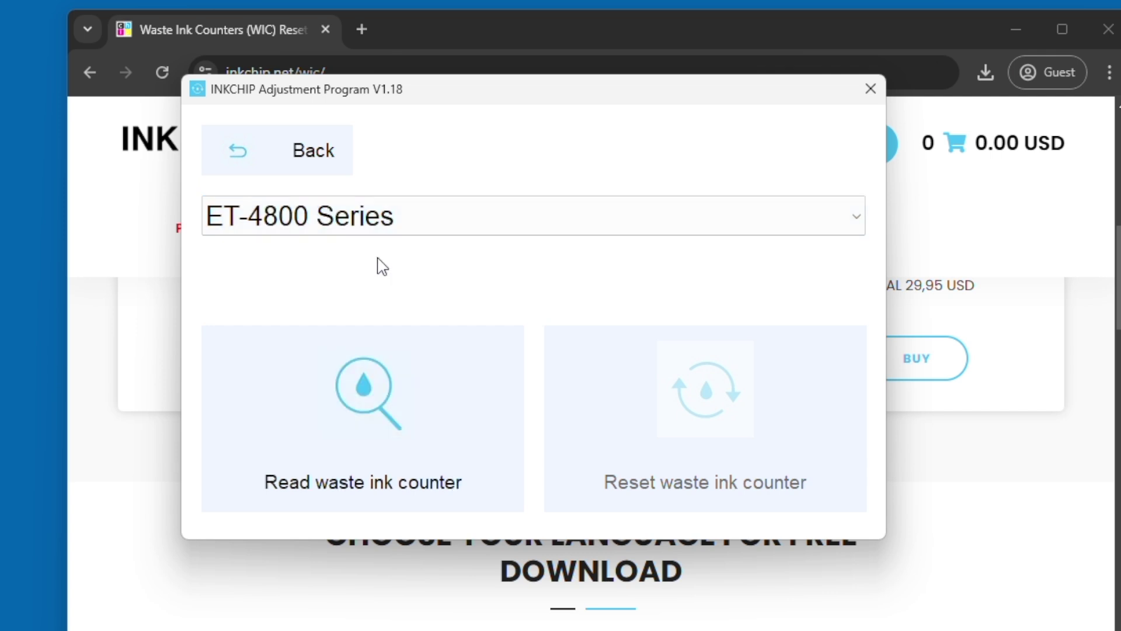
{"action": "left_click", "coordinate": [422, 383]}
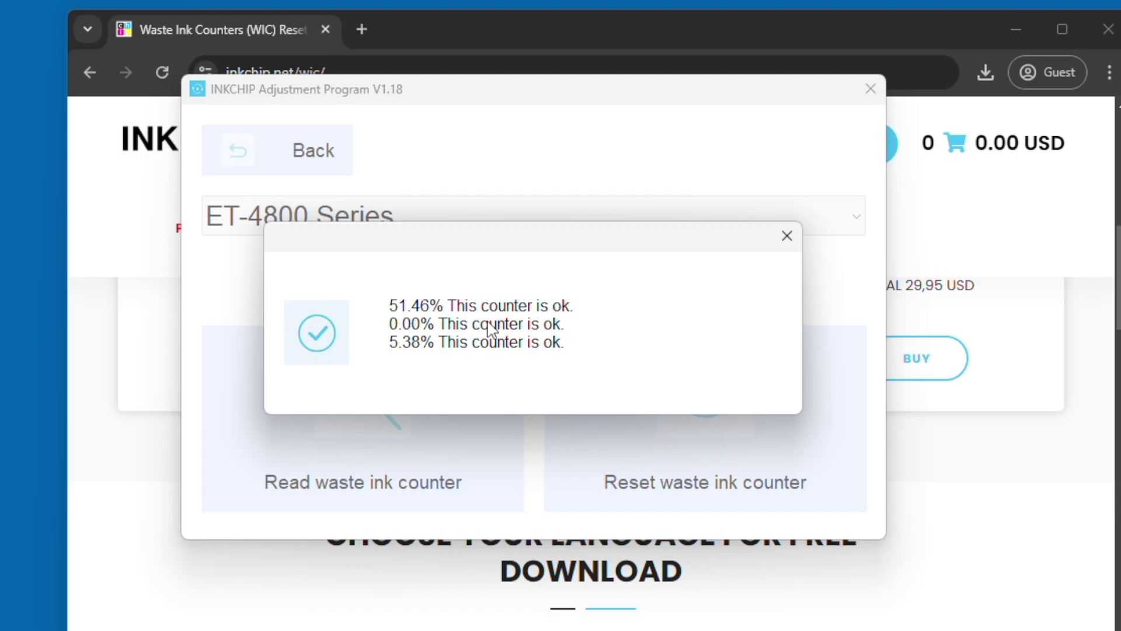
{"action": "left_click", "coordinate": [787, 236]}
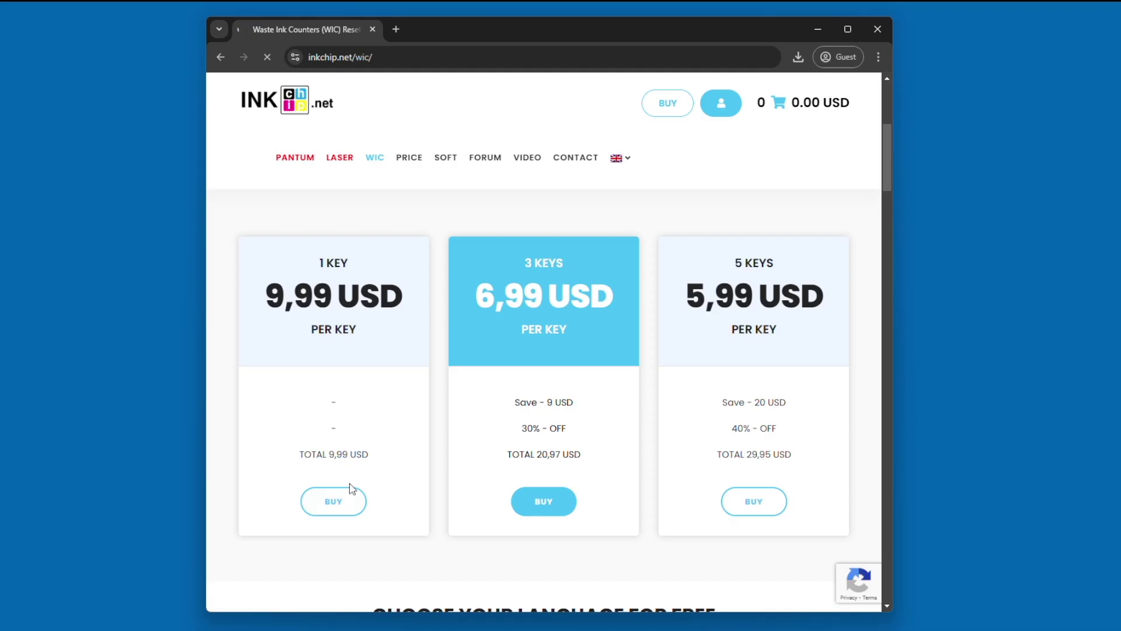
- Add the single WIC reset key to the cart on inkchip.net and apply the coupon code bestprinters
{"action": "left_click", "coordinate": [351, 491]}
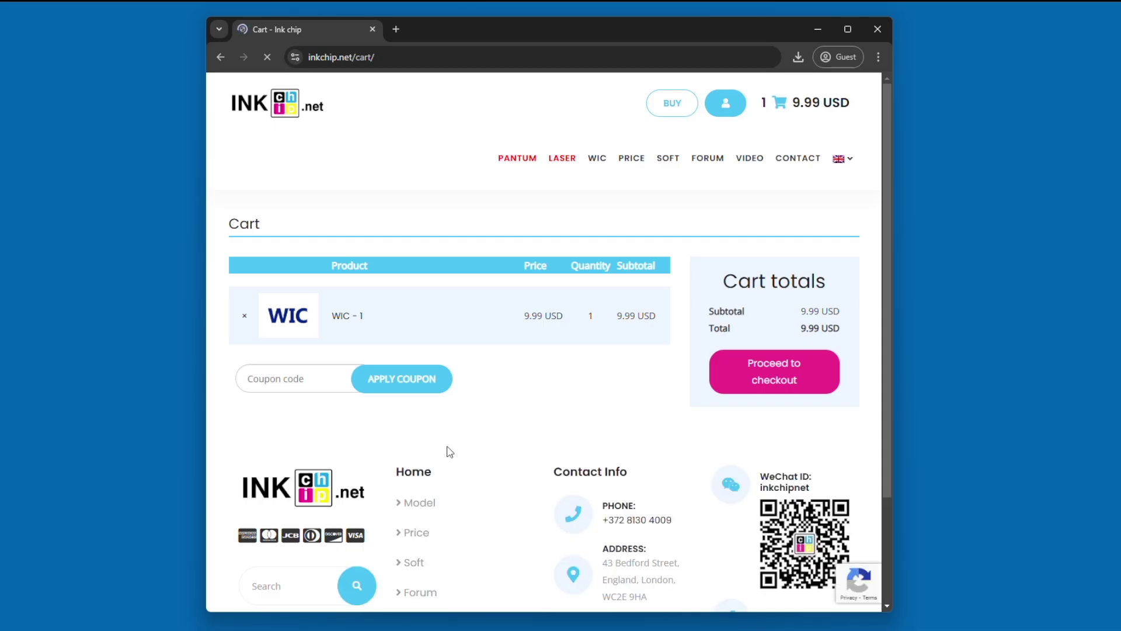
{"action": "left_click", "coordinate": [299, 383]}
{"action": "type", "text": "bestprin"}
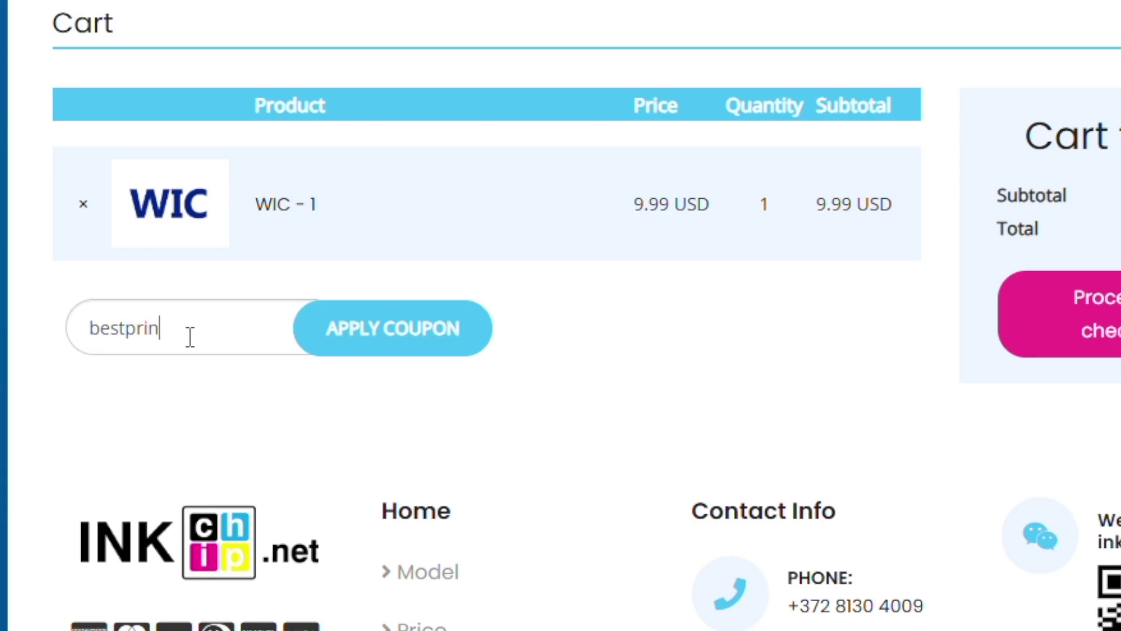
{"action": "type", "text": "ters"}
{"action": "left_click", "coordinate": [466, 347]}
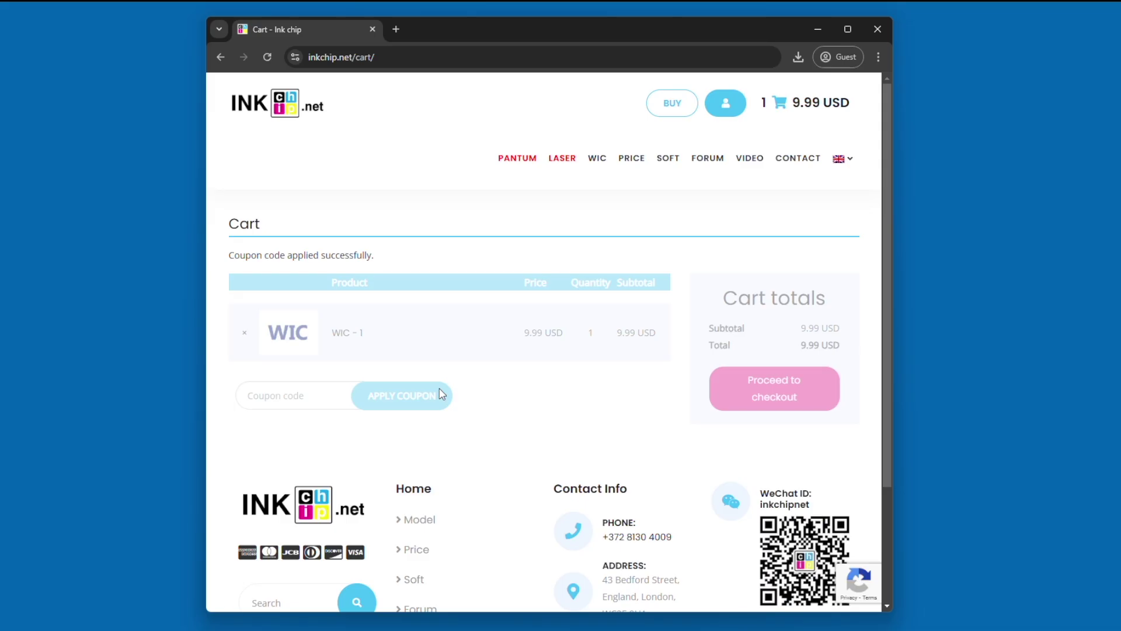
{"action": "scroll", "coordinate": [759, 333], "scroll_direction": "down", "scroll_amount": 2}
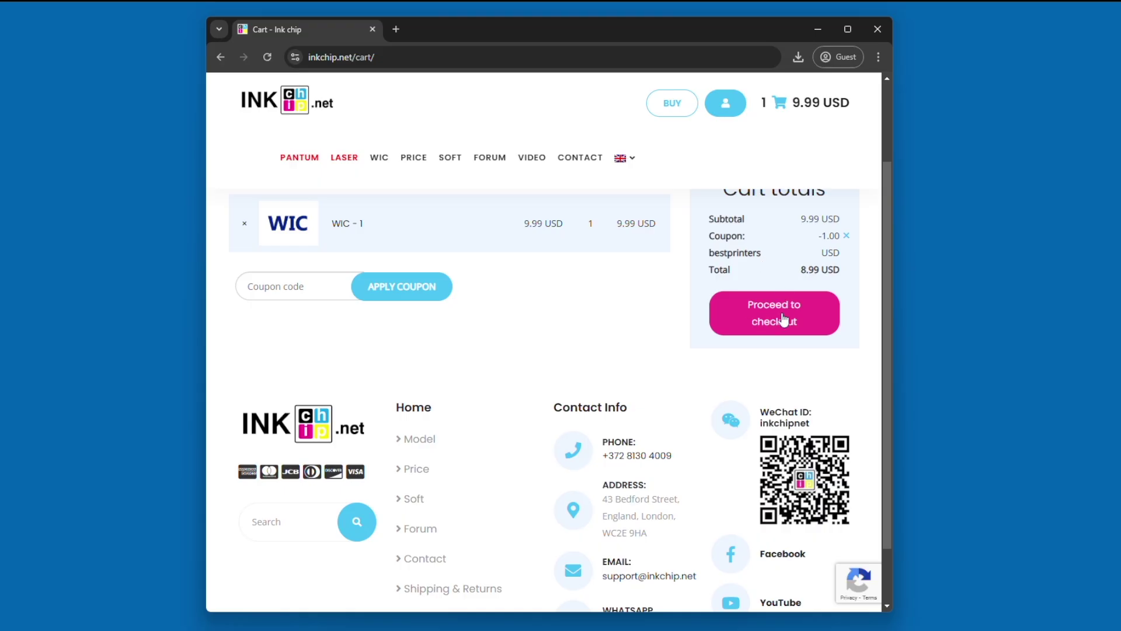
{"action": "scroll", "coordinate": [756, 331], "scroll_direction": "up", "scroll_amount": 1}
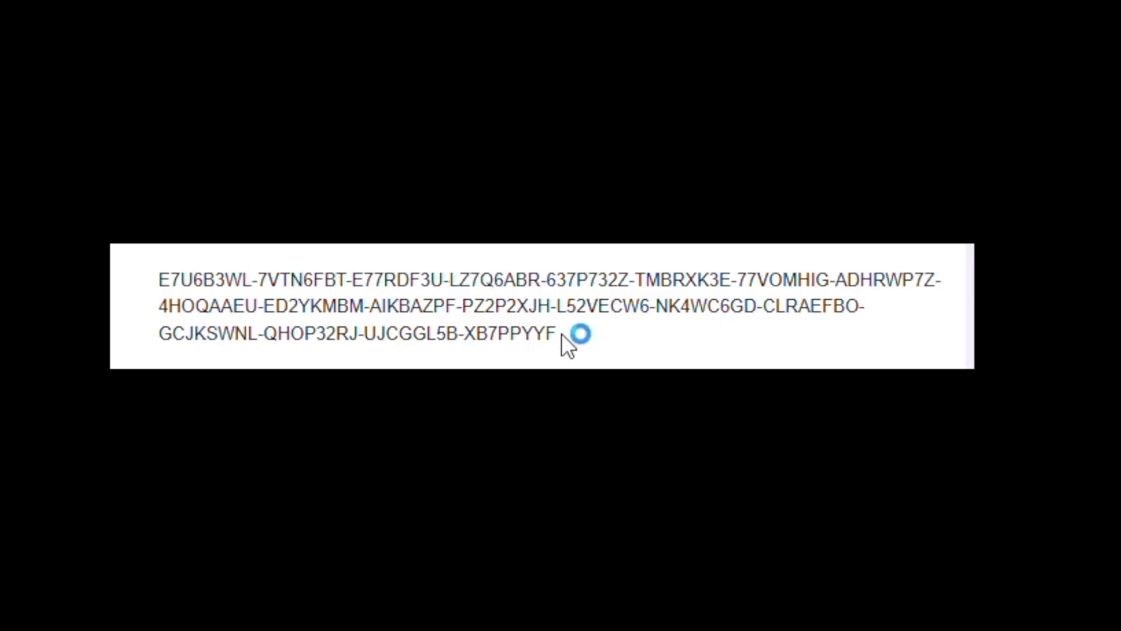
- Copy the purchased reset key and submit it as the reset waste ink key for the ET-4800 Series
{"action": "left_click_drag", "start_coordinate": [562, 333], "coordinate": [163, 294]}
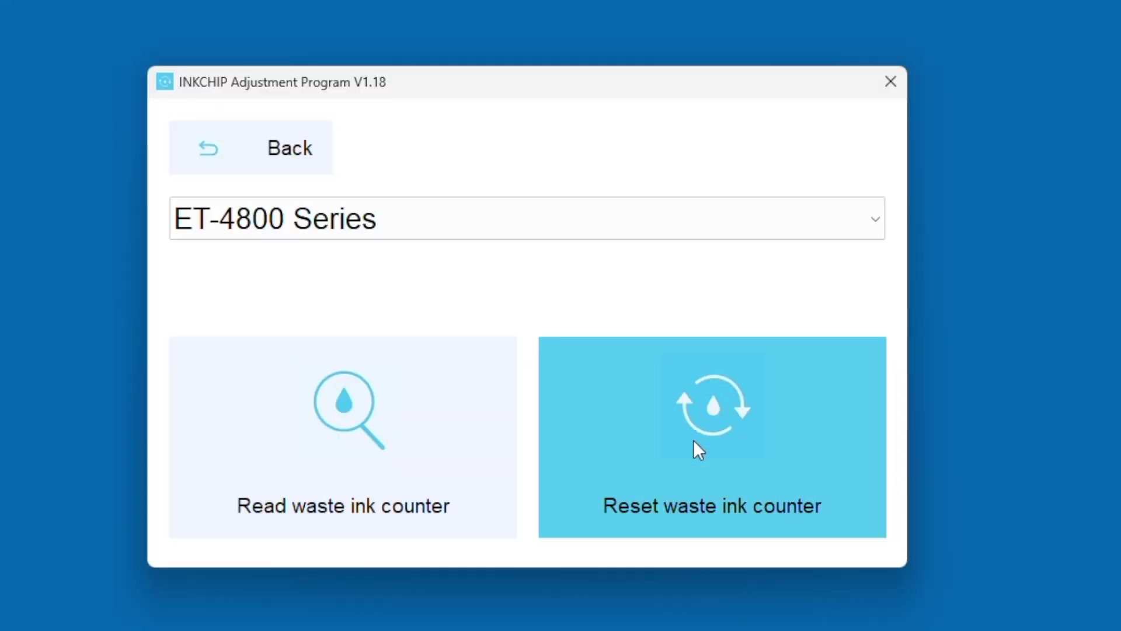
{"action": "left_click", "coordinate": [605, 298]}
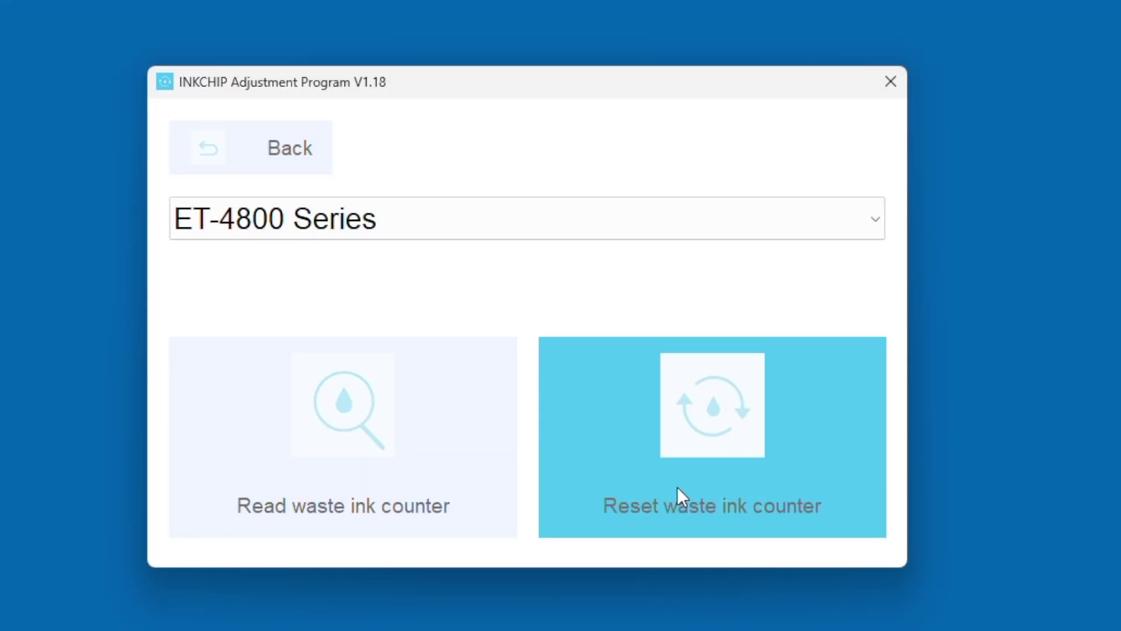
{"action": "right_click", "coordinate": [511, 318]}
{"action": "left_click", "coordinate": [539, 431]}
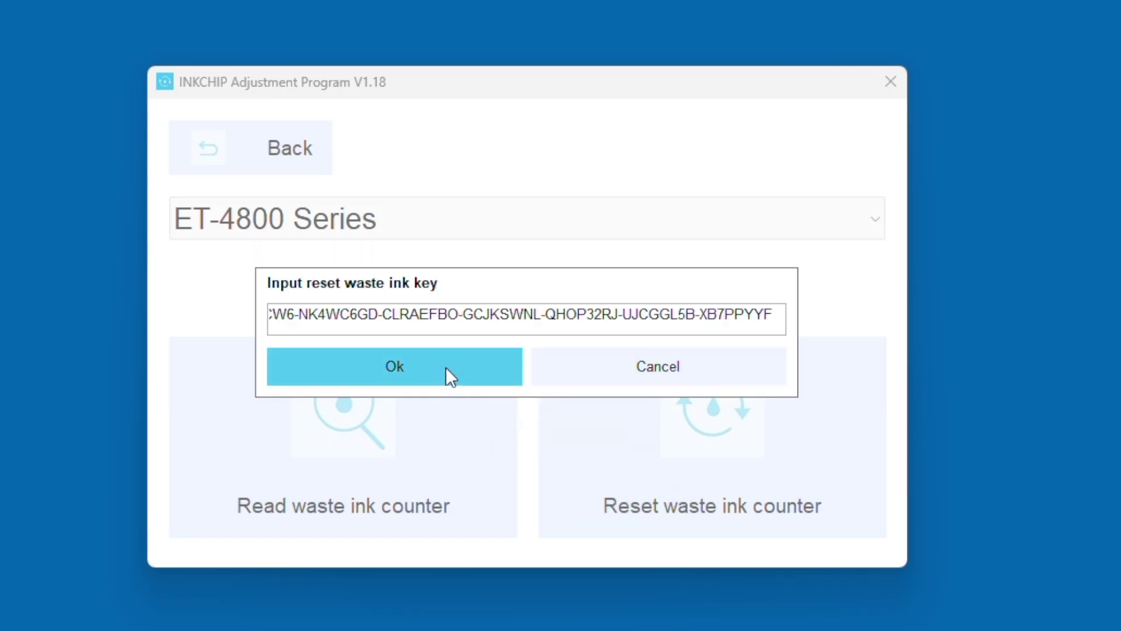
{"action": "left_click", "coordinate": [450, 376]}
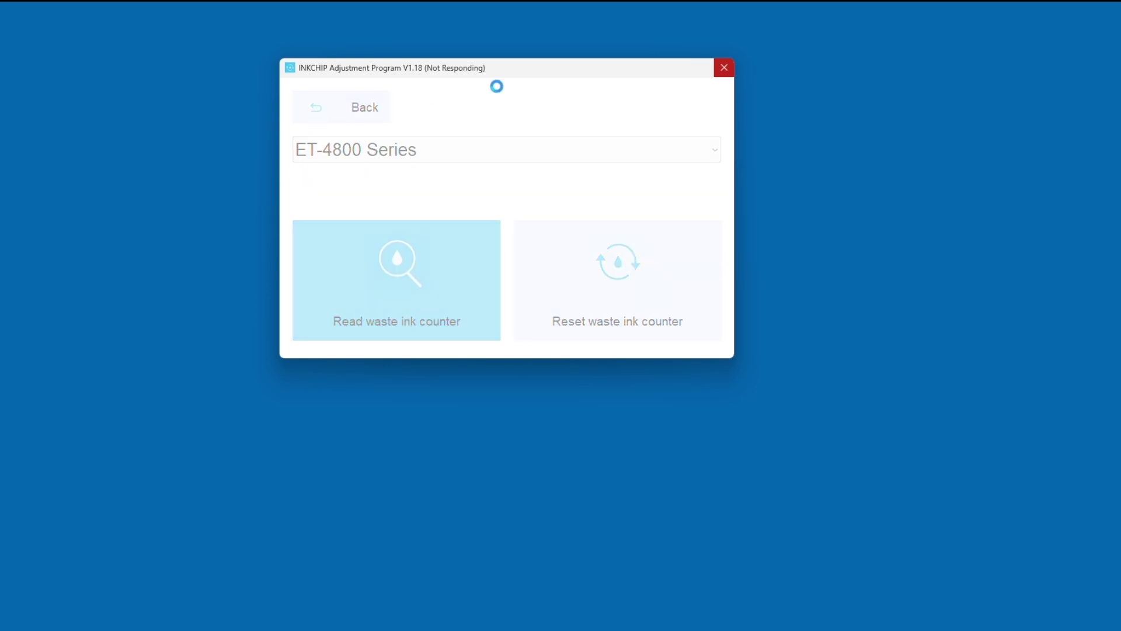
- Restart the adjustment program and choose the ET-4800 Series printer in the waste ink counters function
{"action": "left_click", "coordinate": [724, 69]}
{"action": "left_click", "coordinate": [515, 237]}
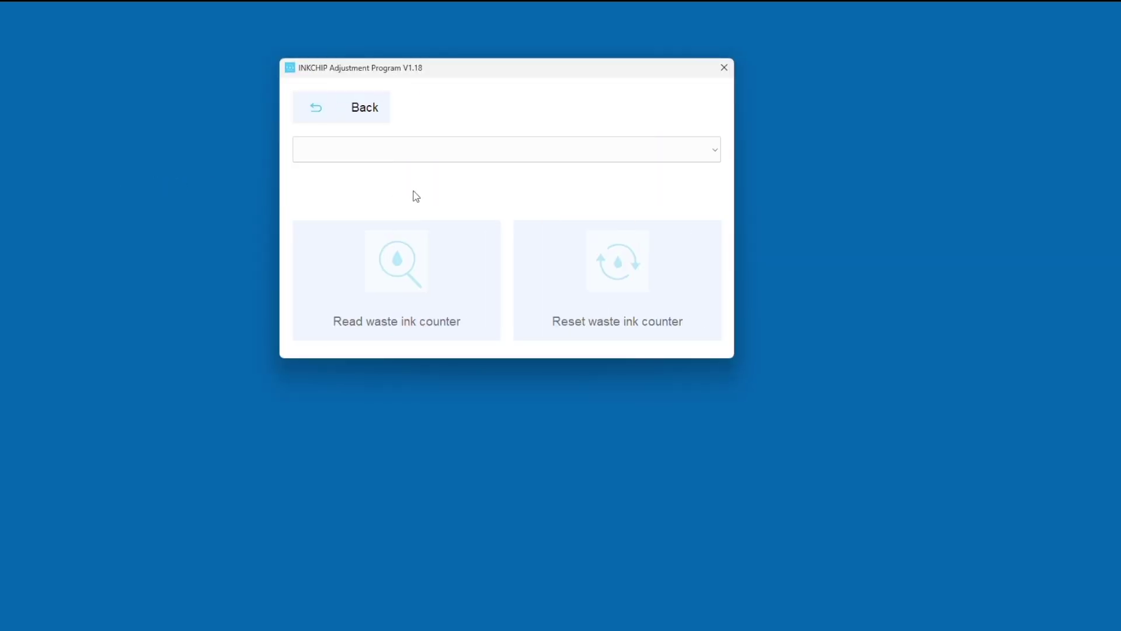
{"action": "left_click", "coordinate": [412, 157]}
{"action": "left_click", "coordinate": [413, 174]}
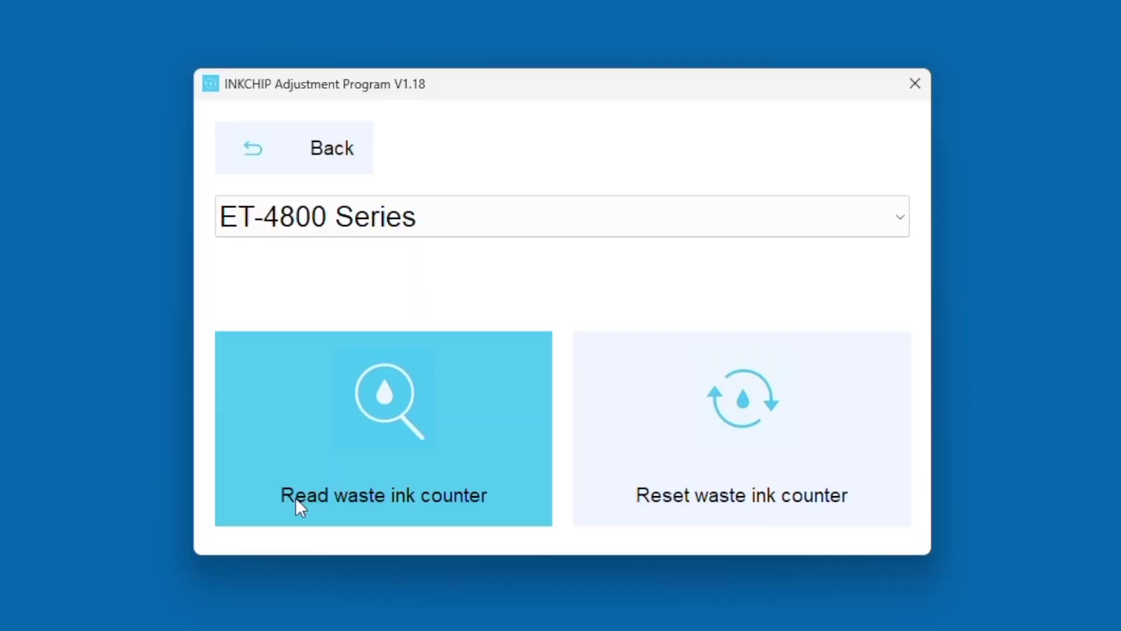
- Read the printer's waste ink counters again to check the reset, and dismiss the report
{"action": "left_click", "coordinate": [296, 498]}
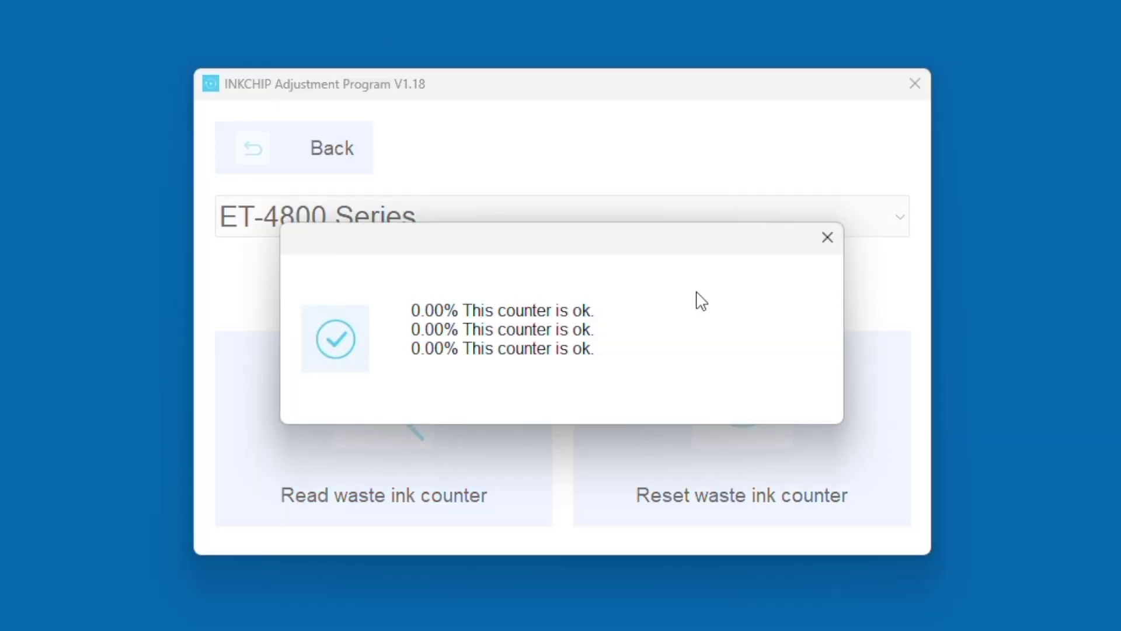
{"action": "left_click", "coordinate": [828, 236]}
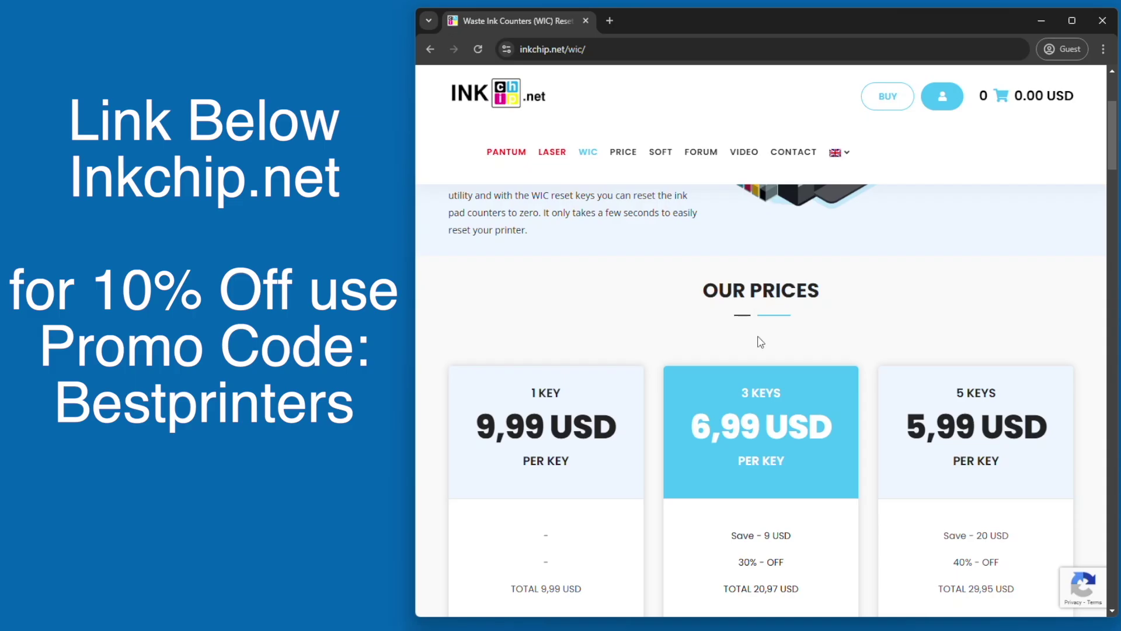
- Switch to the inkchip.net WIC page and start the free download of the English version
{"action": "scroll", "coordinate": [758, 339], "scroll_direction": "down", "scroll_amount": 5}
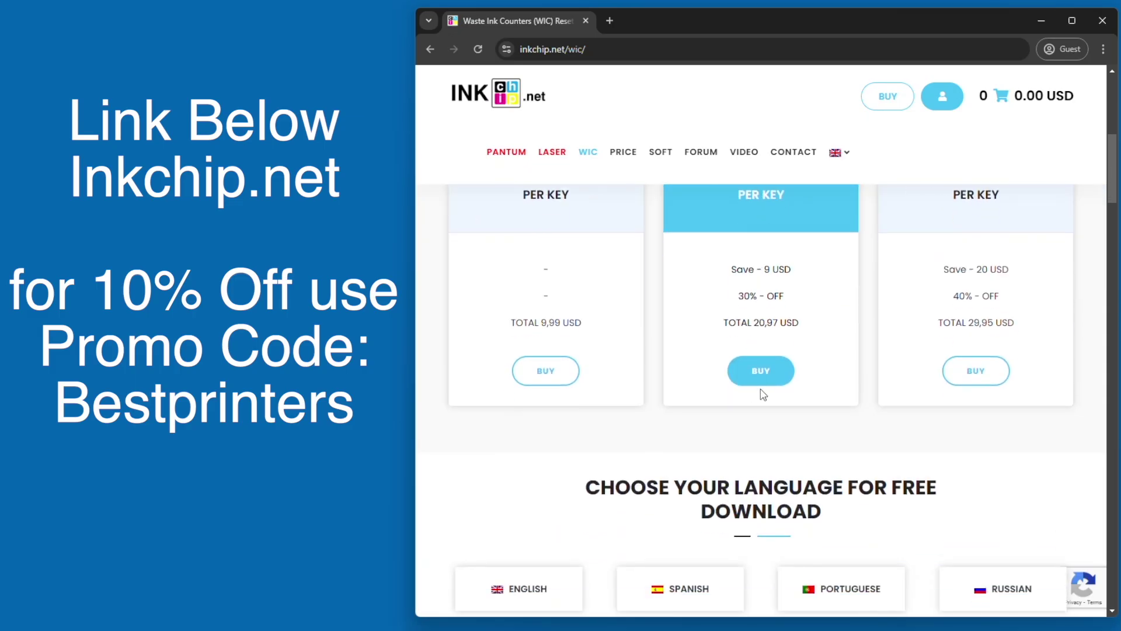
{"action": "scroll", "coordinate": [759, 380], "scroll_direction": "down", "scroll_amount": 2}
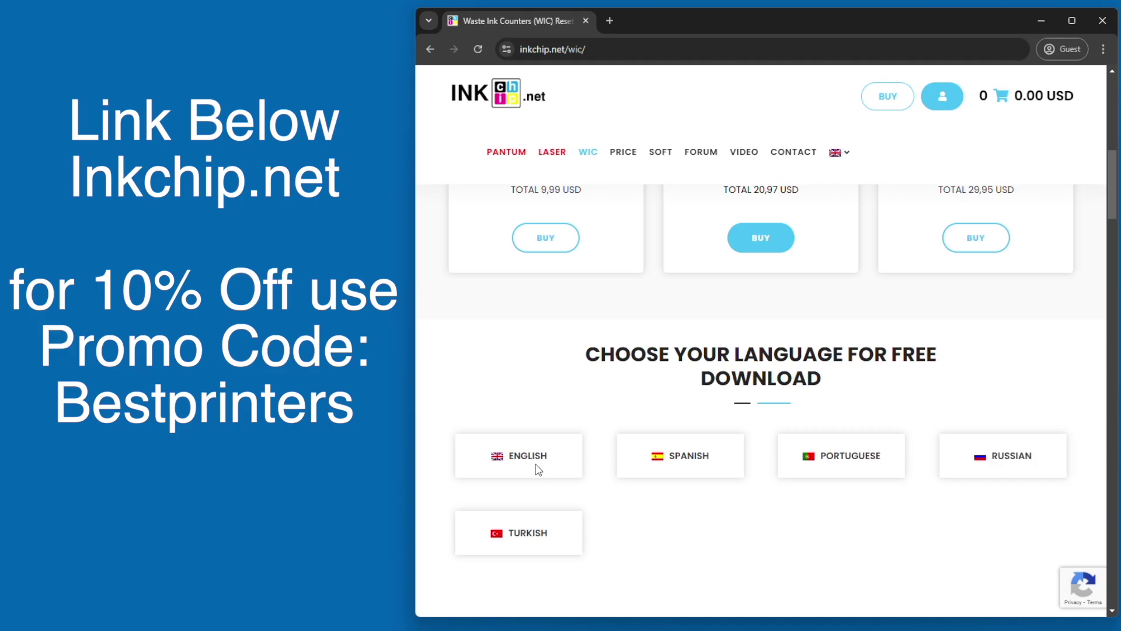
{"action": "left_click", "coordinate": [525, 459]}
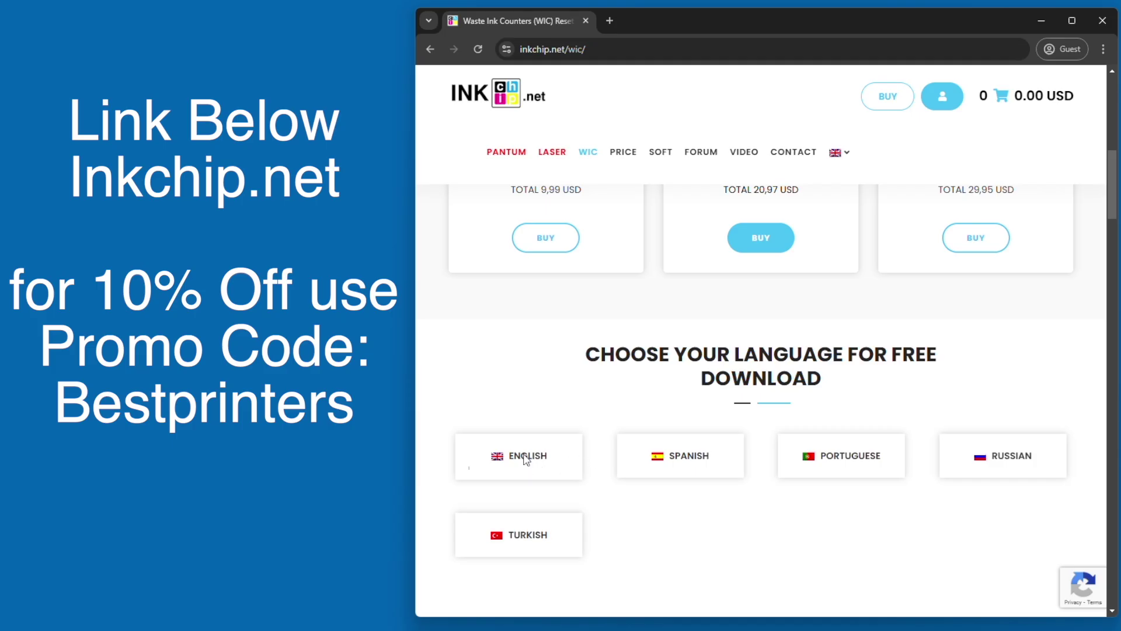